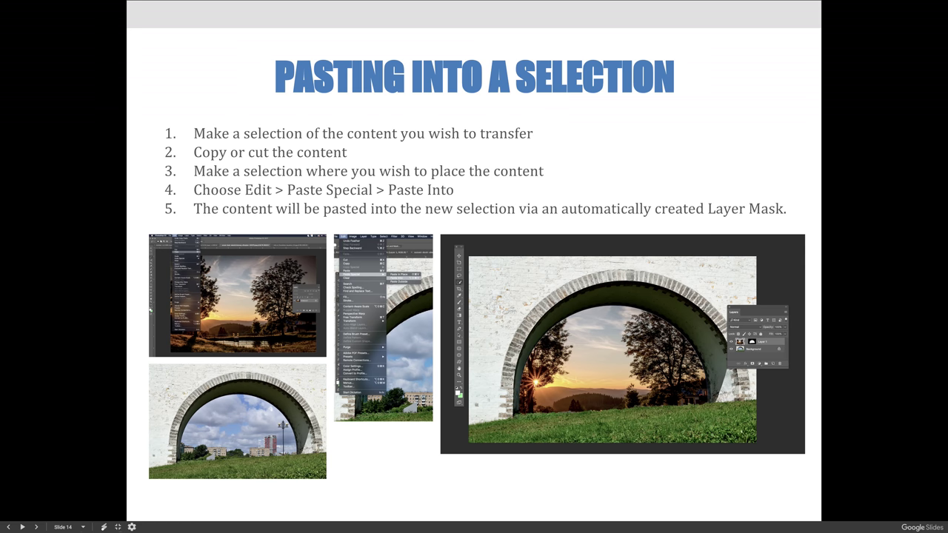
Step one slide forward and back, then exit full screen to the embedded deck on slide 14.
{"action": "key", "text": "Right"}
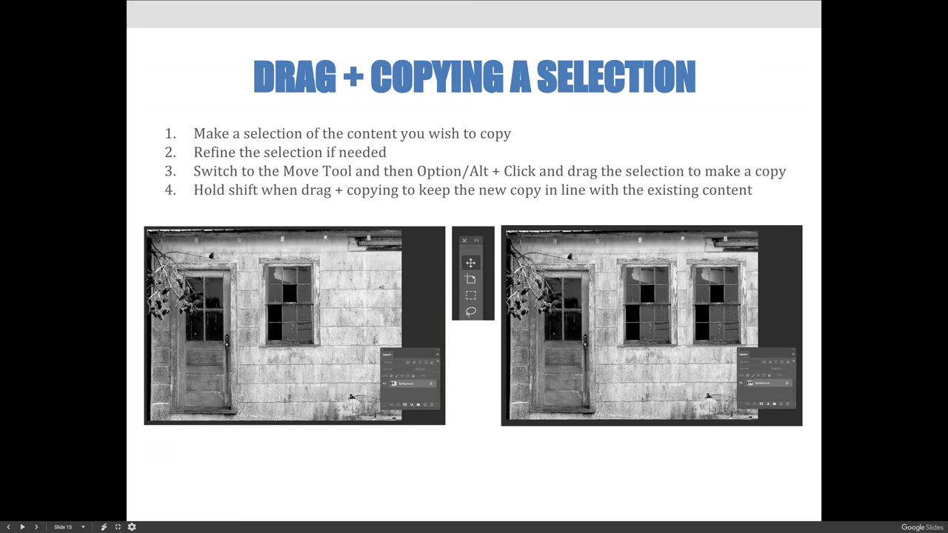
{"action": "key", "text": "Left"}
{"action": "key", "text": "Escape"}
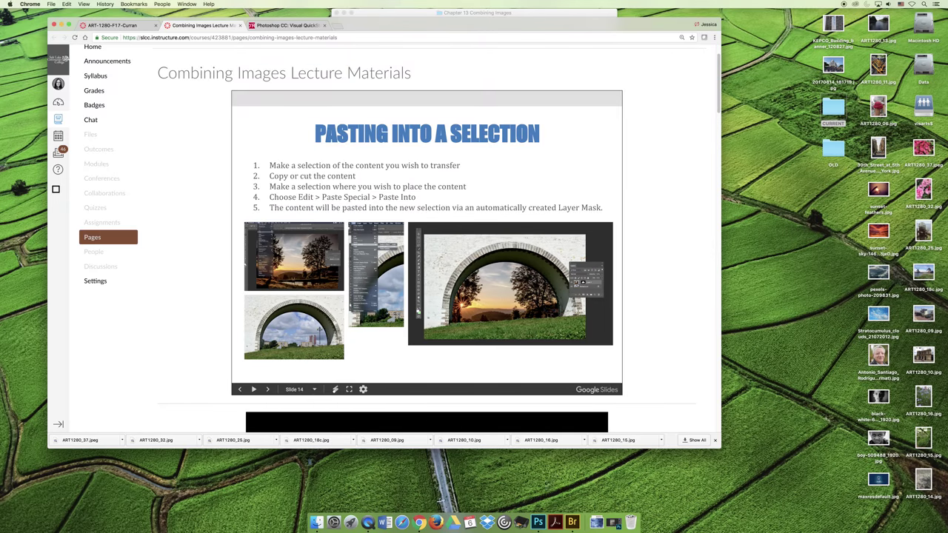
Select all of the ART1280_32 pink-flower photo, then return to the ART1280_14 cobblestone document.
{"action": "left_click", "coordinate": [538, 522]}
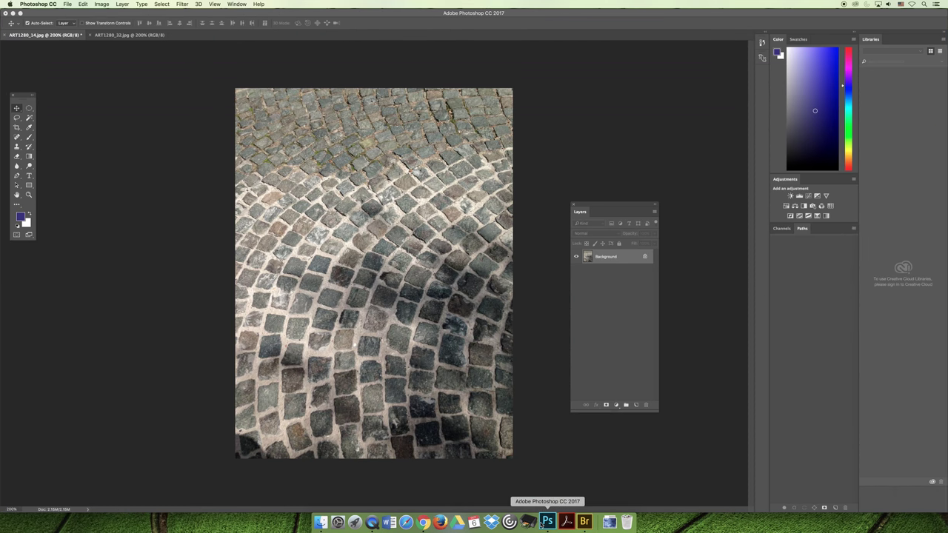
{"action": "left_click", "coordinate": [116, 36]}
{"action": "left_click", "coordinate": [45, 36]}
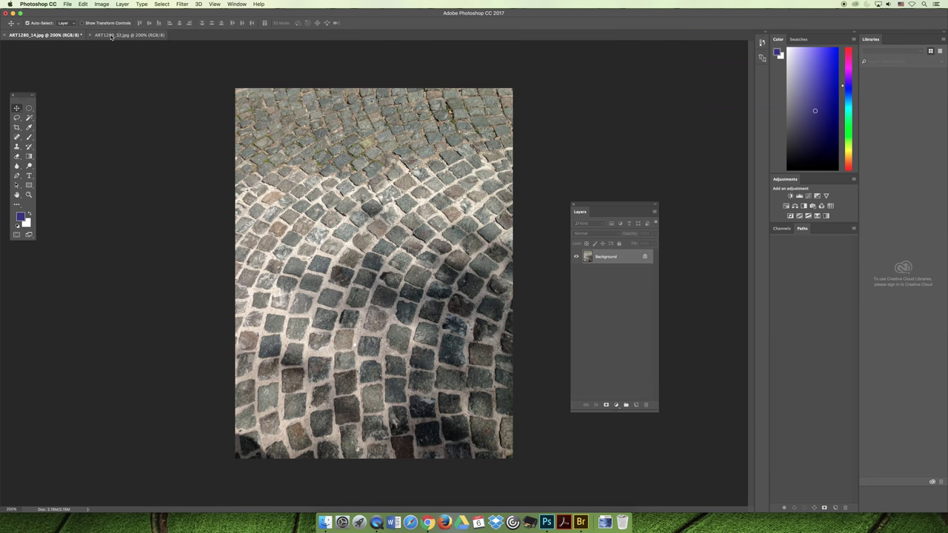
{"action": "left_click", "coordinate": [111, 36]}
{"action": "left_click", "coordinate": [45, 36]}
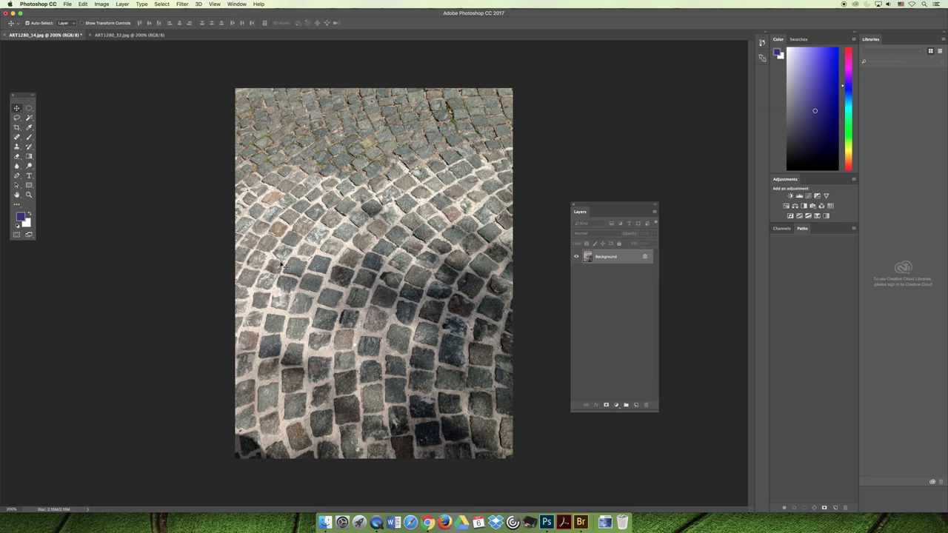
{"action": "left_click", "coordinate": [115, 36]}
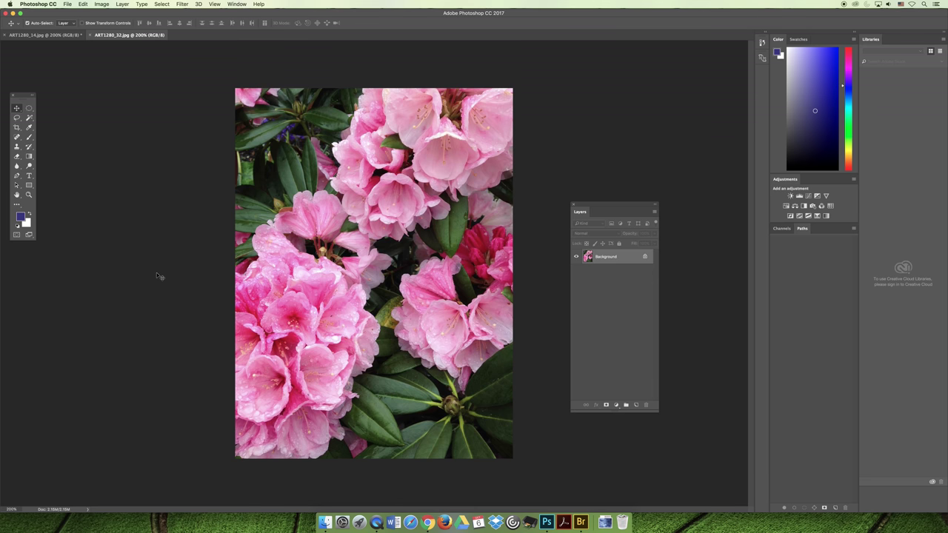
{"action": "key", "text": "super+a"}
{"action": "left_click", "coordinate": [55, 36]}
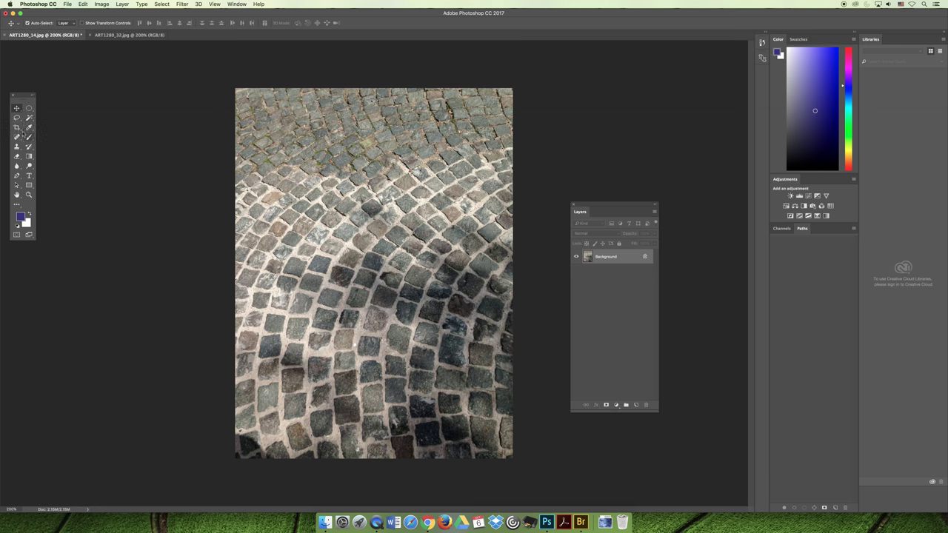
Draw a rectangular marquee selection inside the cobblestone image.
{"action": "left_click", "coordinate": [29, 108]}
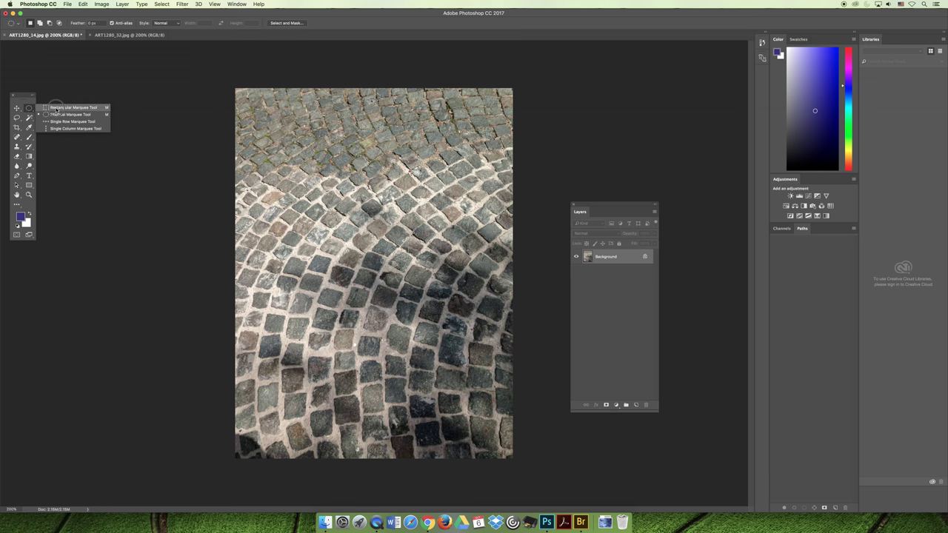
{"action": "left_click", "coordinate": [57, 110]}
{"action": "left_click_drag", "start_coordinate": [237, 91], "coordinate": [476, 423]}
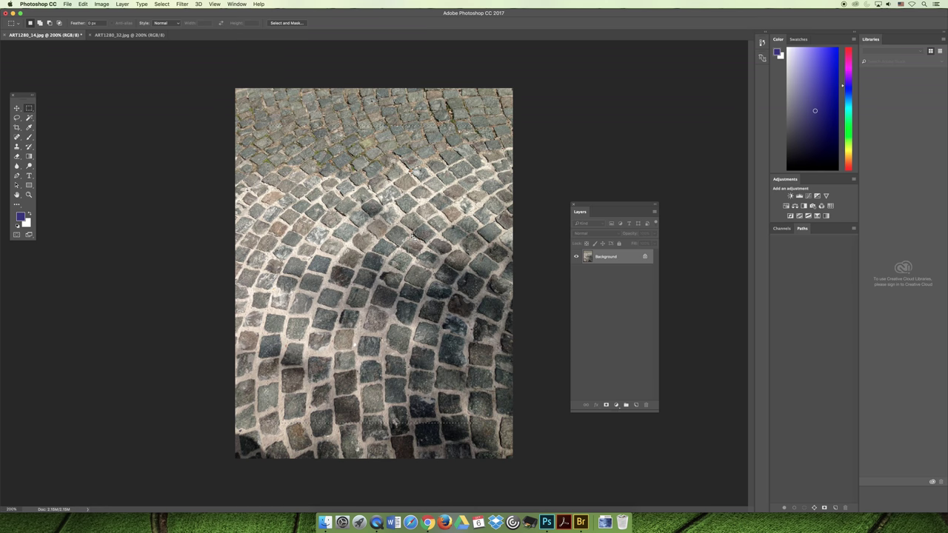
Paste the flower photo into the rectangle with Paste Special > Paste Into.
{"action": "left_click", "coordinate": [83, 4]}
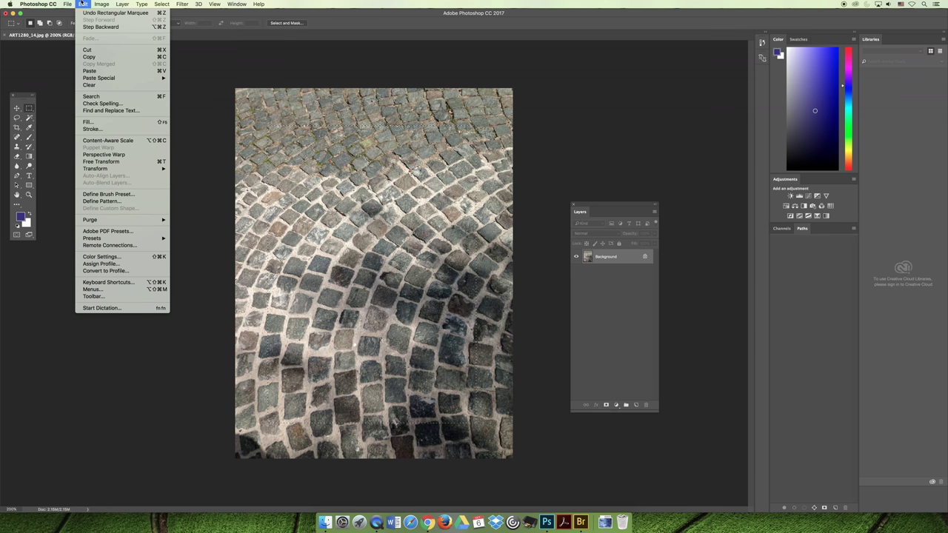
{"action": "mouse_move", "coordinate": [115, 81]}
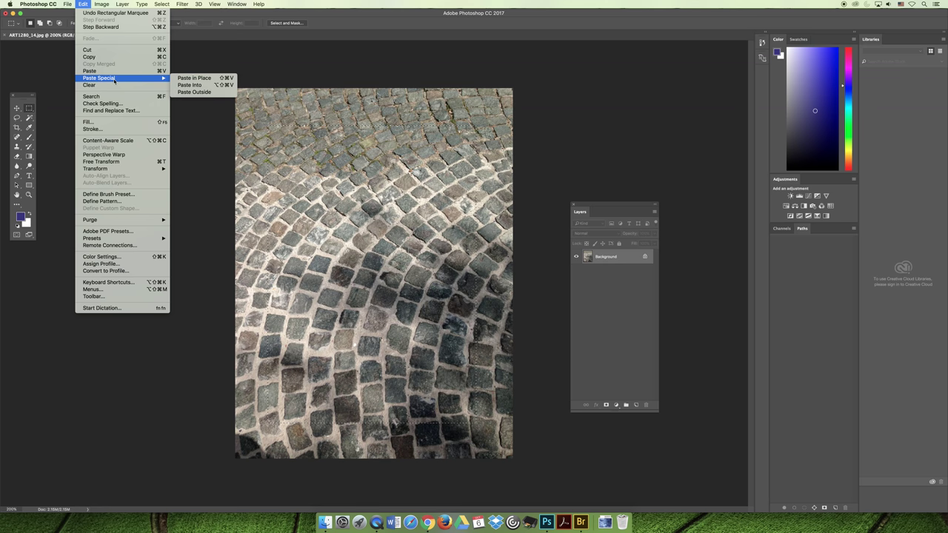
{"action": "left_click", "coordinate": [188, 84]}
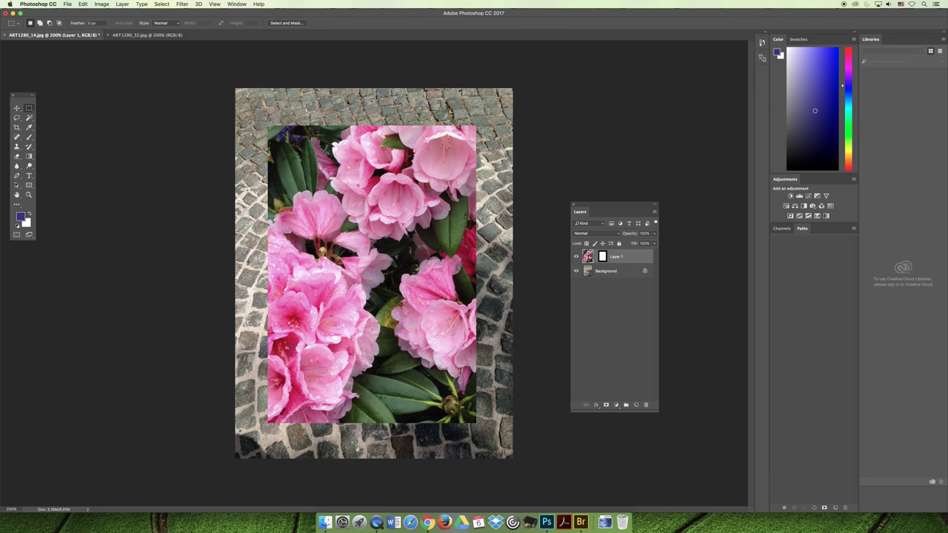
{"action": "left_click_drag", "start_coordinate": [608, 208], "coordinate": [579, 191]}
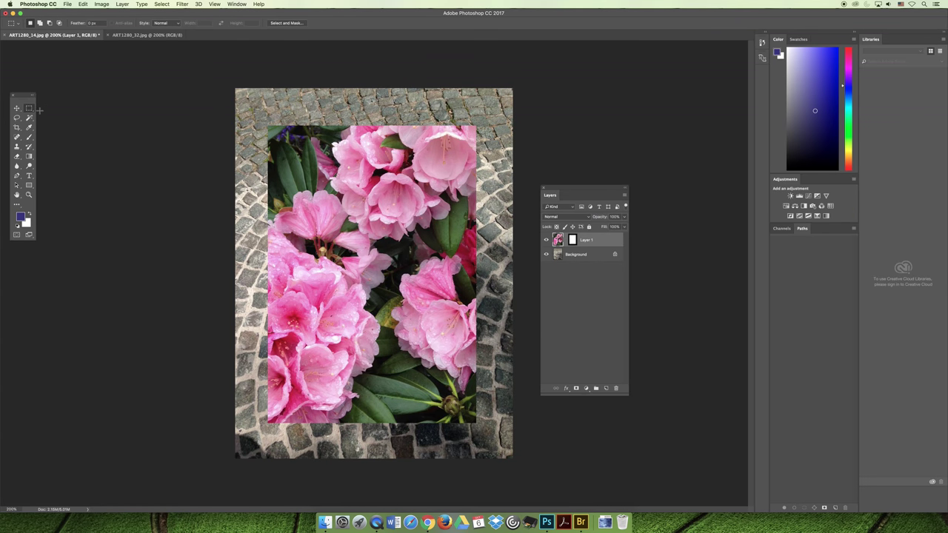
{"action": "left_click", "coordinate": [16, 108]}
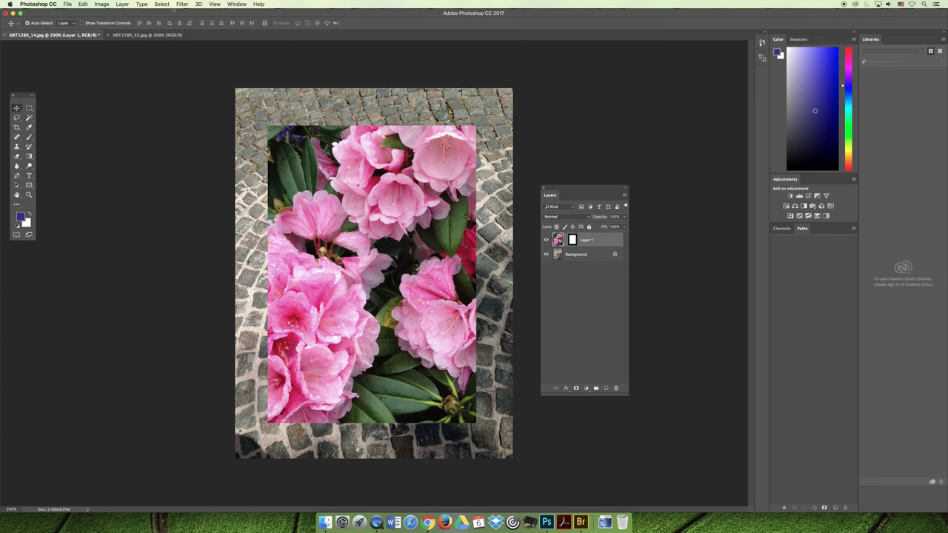
Undo the flower paste with Edit > Step Backward.
{"action": "left_click", "coordinate": [81, 4]}
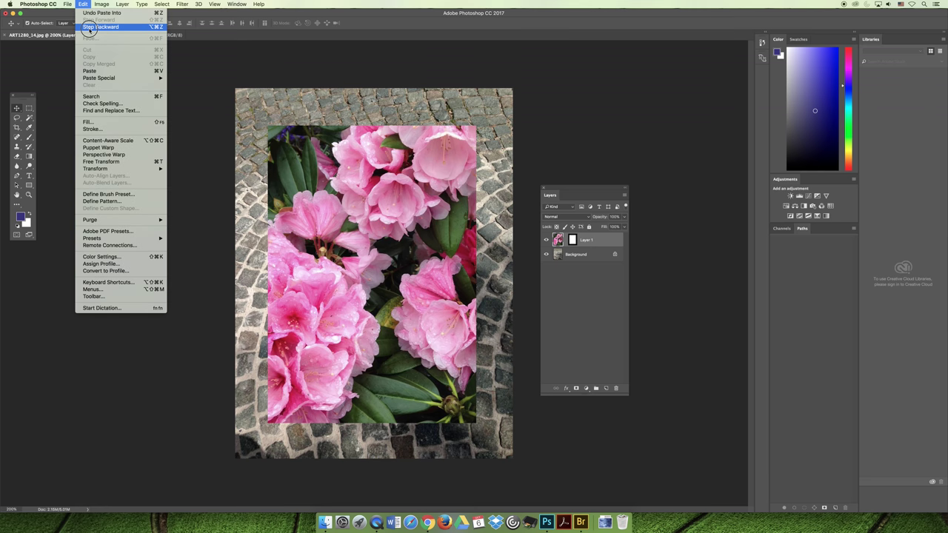
{"action": "left_click", "coordinate": [89, 29]}
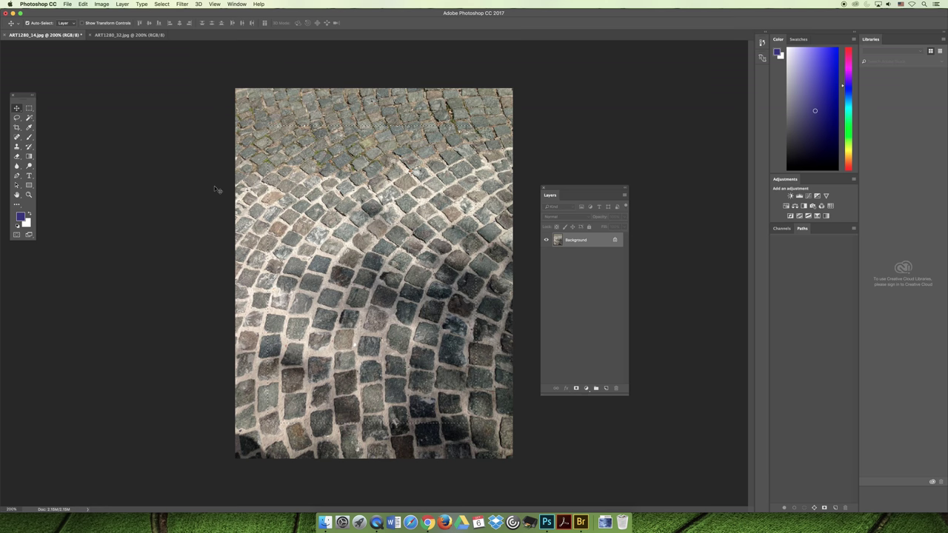
{"action": "left_click", "coordinate": [120, 35]}
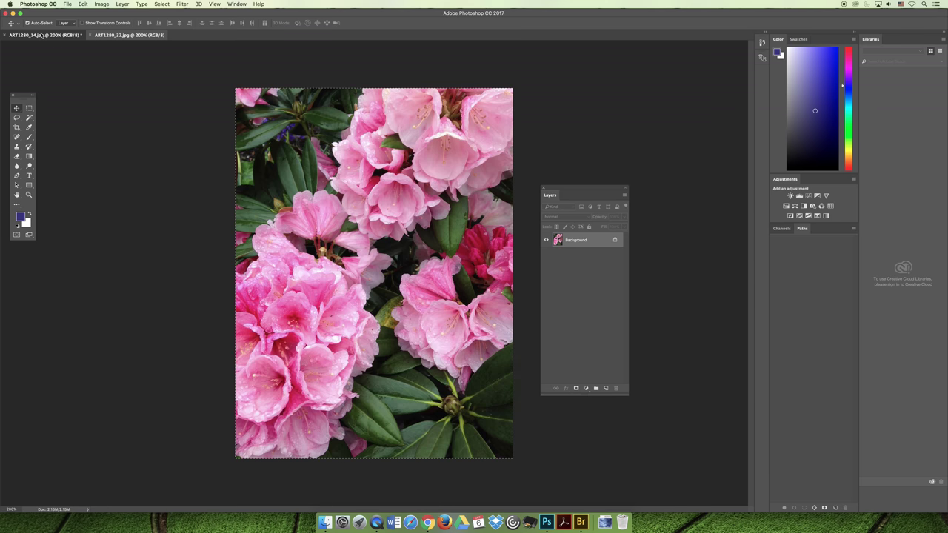
{"action": "left_click", "coordinate": [46, 34]}
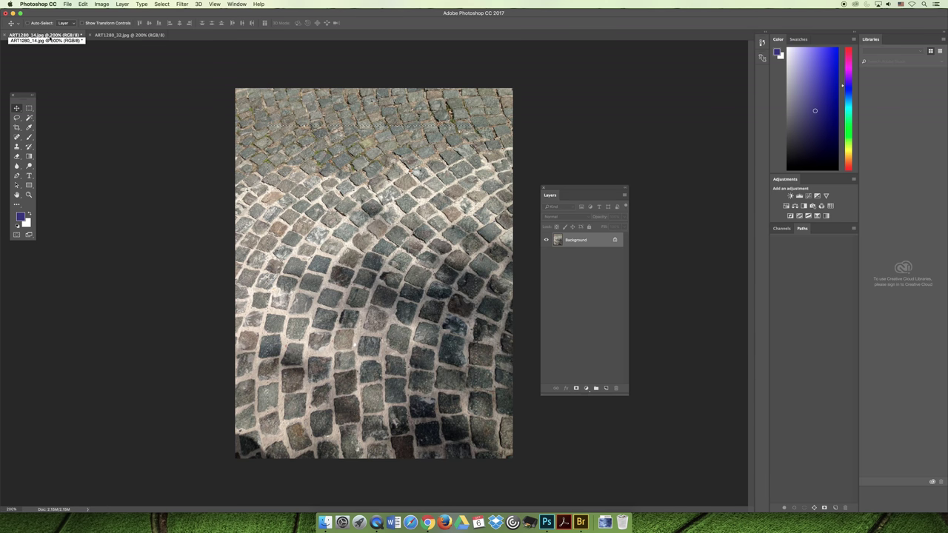
Marquee a rectangle inside the ART1280_32 flower photo.
{"action": "left_click", "coordinate": [148, 36]}
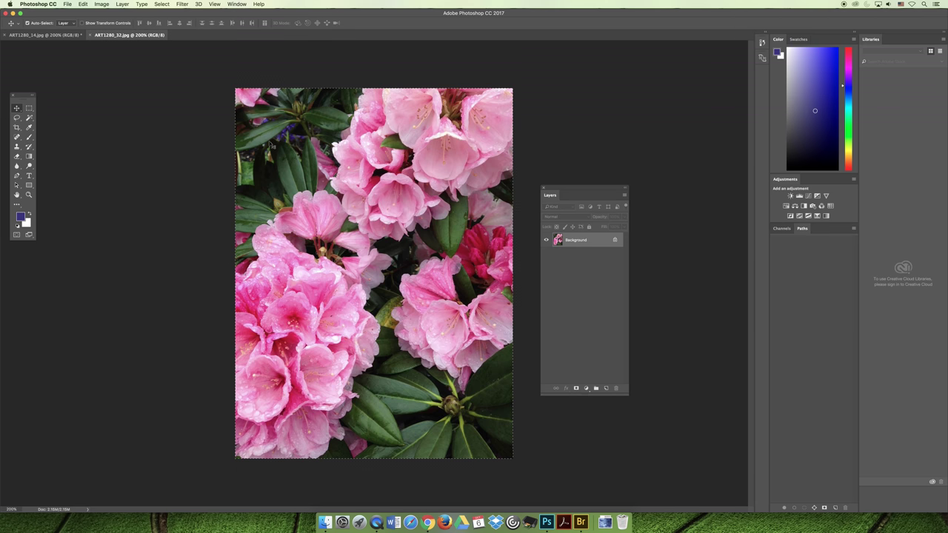
{"action": "left_click", "coordinate": [29, 108]}
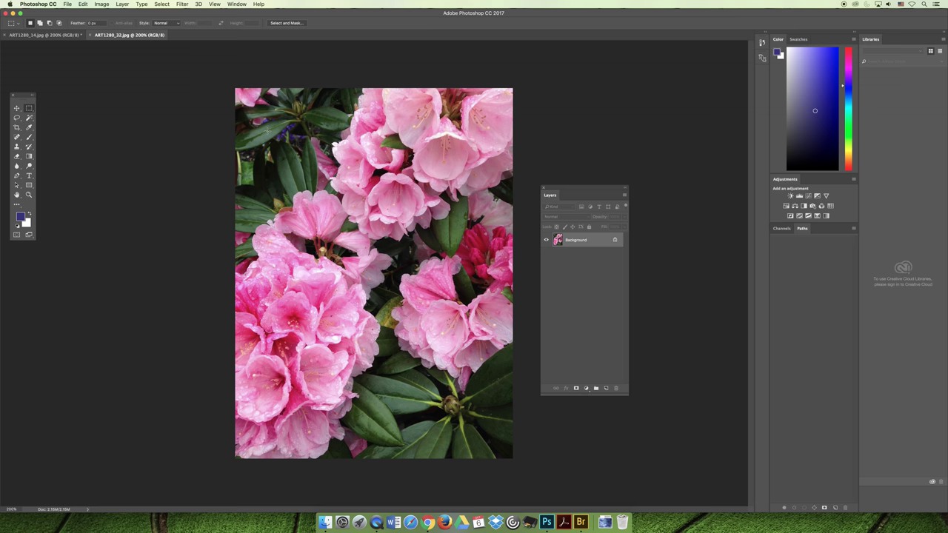
{"action": "left_click_drag", "start_coordinate": [266, 130], "coordinate": [478, 426]}
{"action": "left_click", "coordinate": [83, 4]}
Paste the cobblestones into the flower rectangle as Layer 1, then select the Background layer with the Move Tool.
{"action": "mouse_move", "coordinate": [115, 79]}
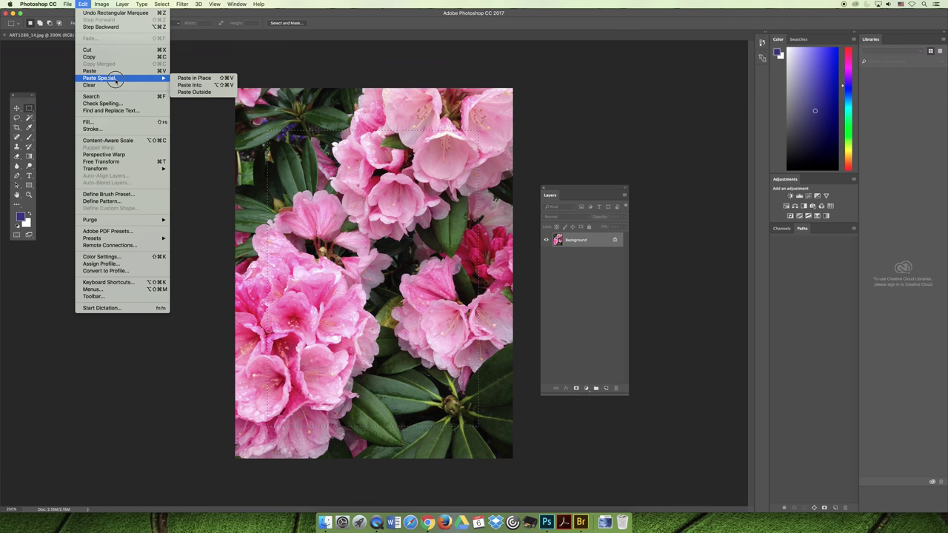
{"action": "left_click", "coordinate": [188, 85]}
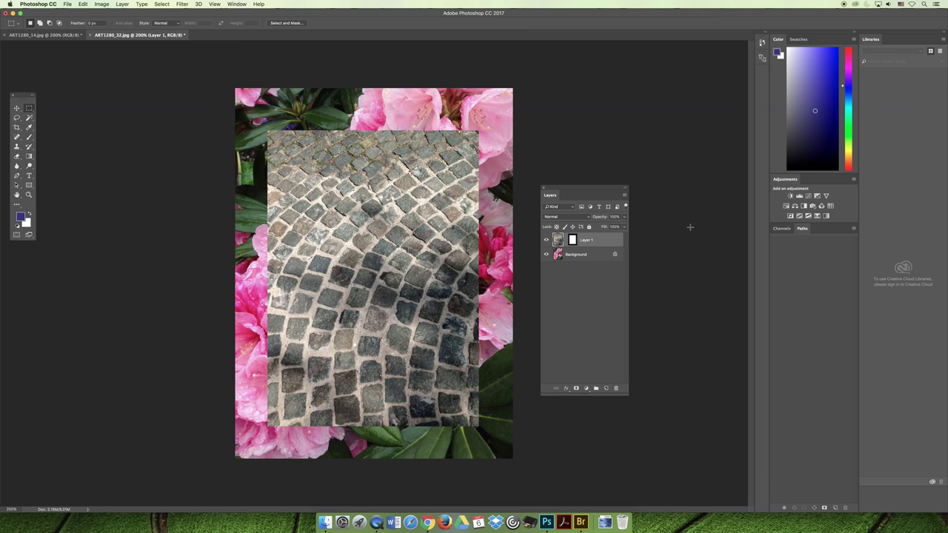
{"action": "left_click", "coordinate": [17, 108]}
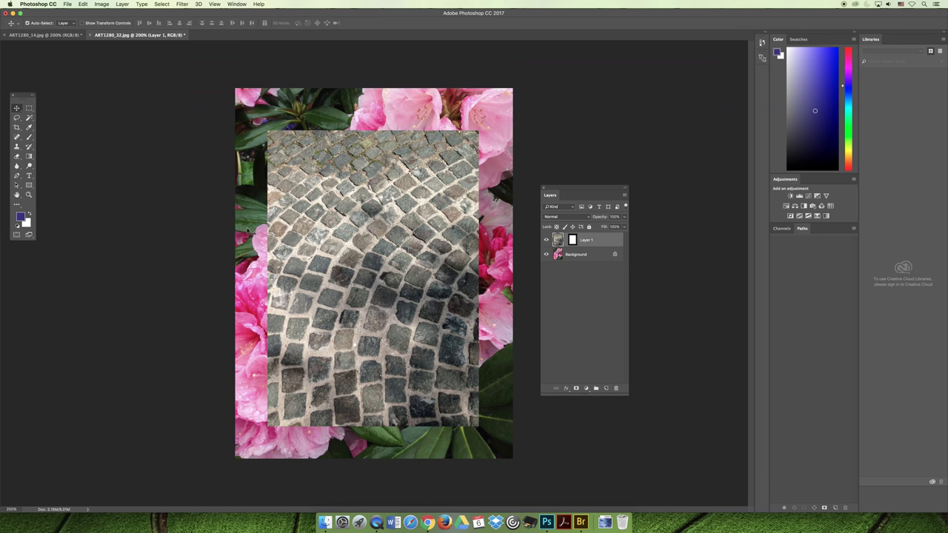
{"action": "left_click", "coordinate": [577, 255]}
{"action": "left_click", "coordinate": [88, 4]}
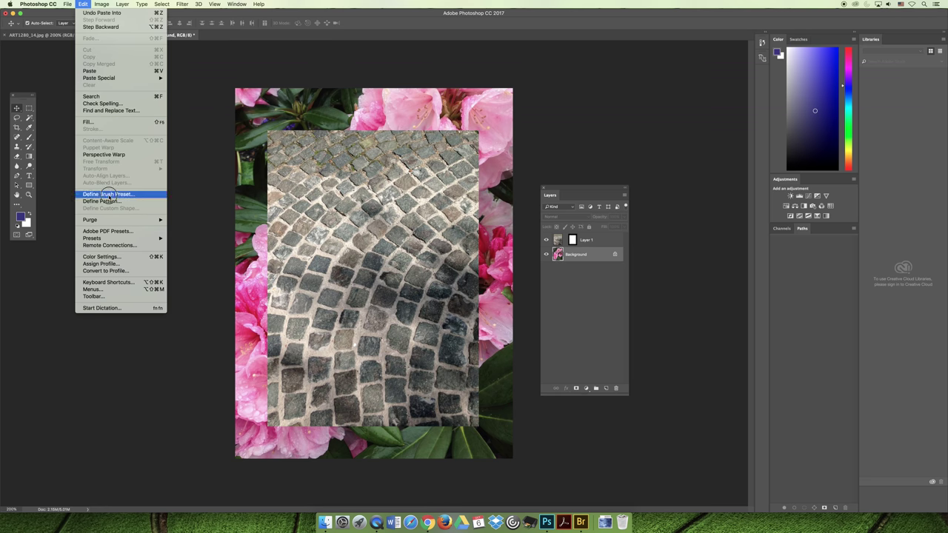
Duplicate the Background layer as 'Background copy'.
{"action": "left_click", "coordinate": [48, 151]}
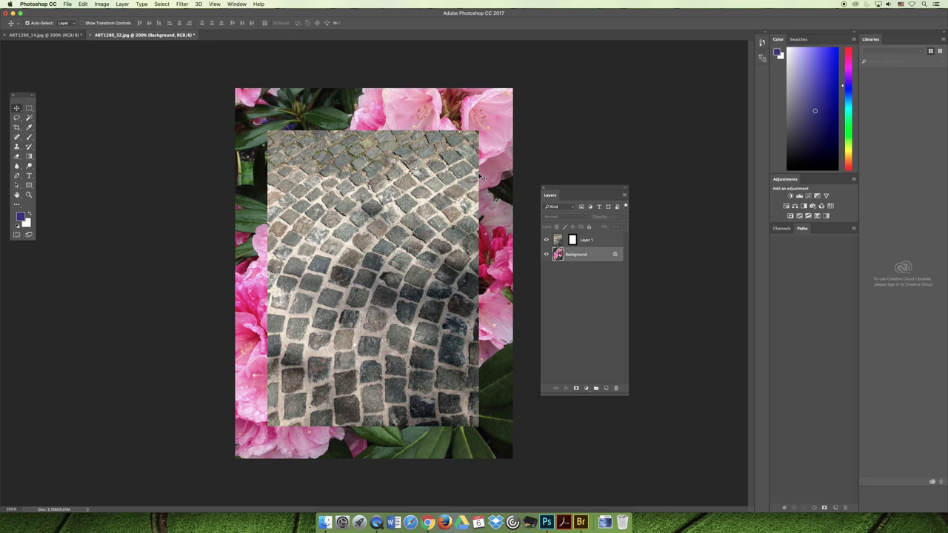
{"action": "right_click", "coordinate": [574, 257]}
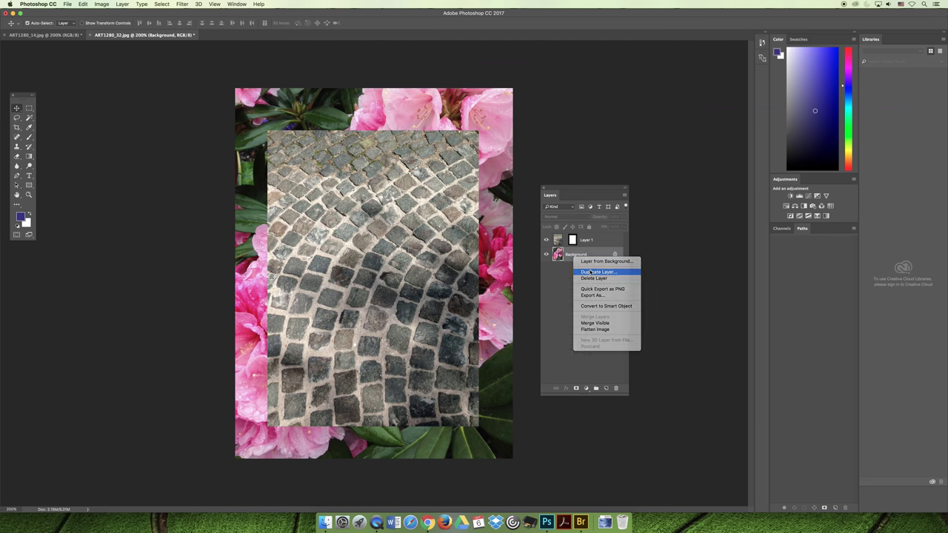
{"action": "left_click", "coordinate": [592, 272]}
{"action": "left_click", "coordinate": [428, 182]}
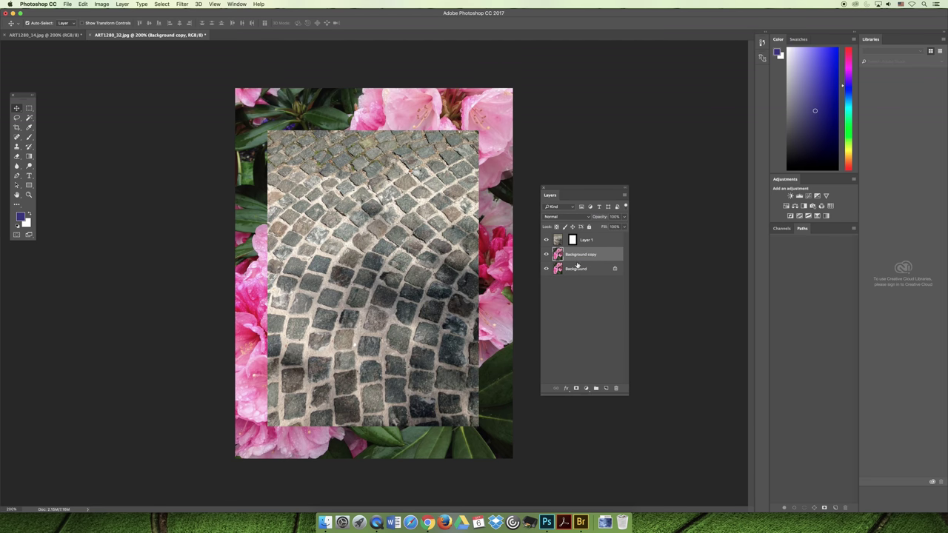
Nudge the Background copy, hide the original Background, and start Perspective Warp on the copy.
{"action": "left_click_drag", "start_coordinate": [491, 236], "coordinate": [513, 265]}
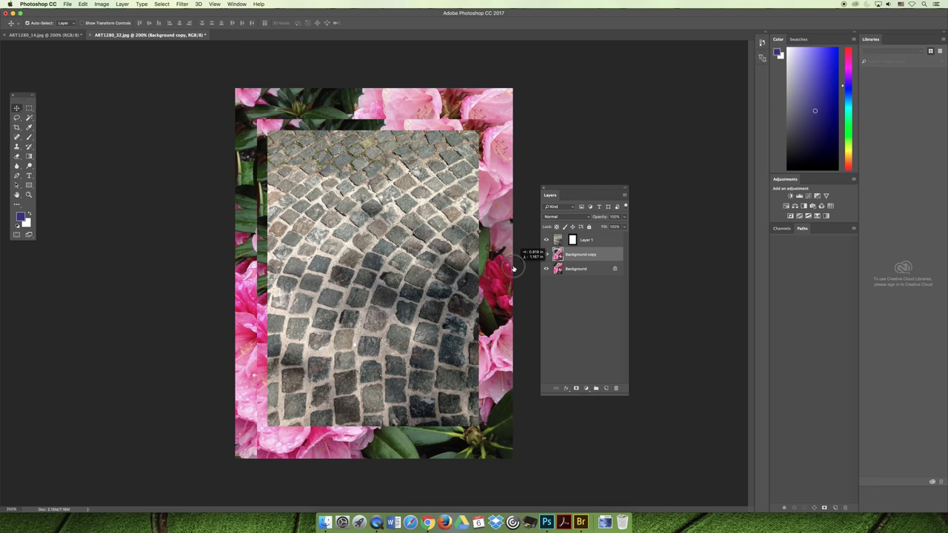
{"action": "left_click", "coordinate": [546, 268]}
{"action": "left_click_drag", "start_coordinate": [502, 219], "coordinate": [480, 189]}
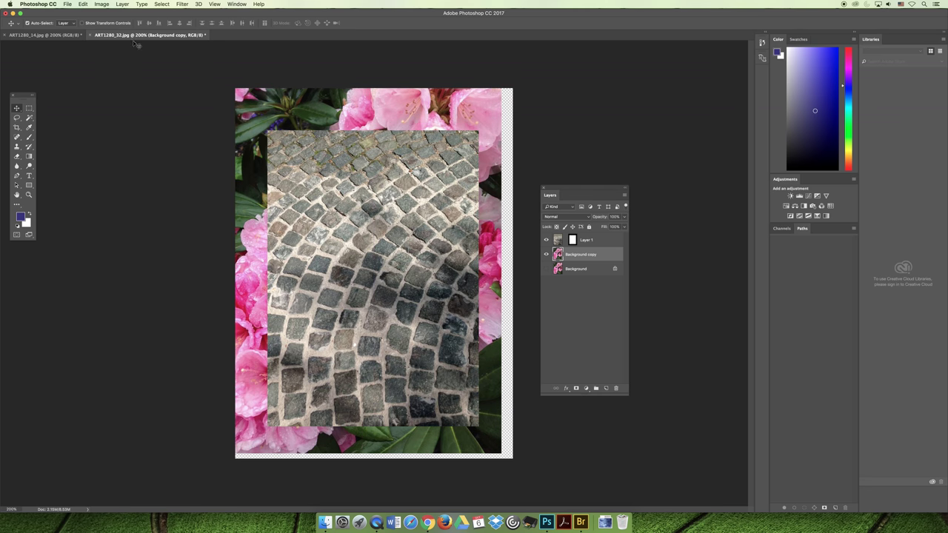
{"action": "left_click", "coordinate": [83, 4]}
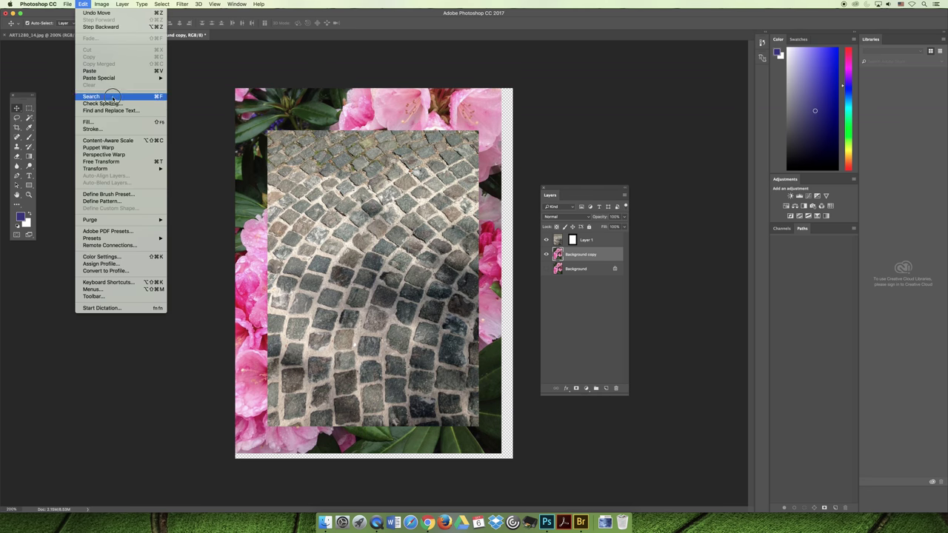
{"action": "left_click", "coordinate": [103, 154]}
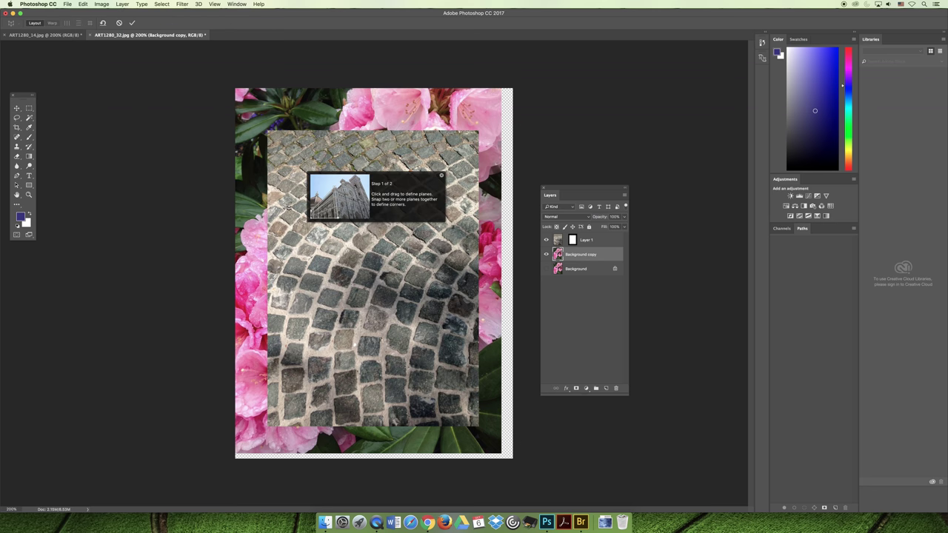
Dismiss the tip and cancel the Perspective Warp.
{"action": "left_click", "coordinate": [441, 176]}
{"action": "left_click", "coordinate": [81, 3]}
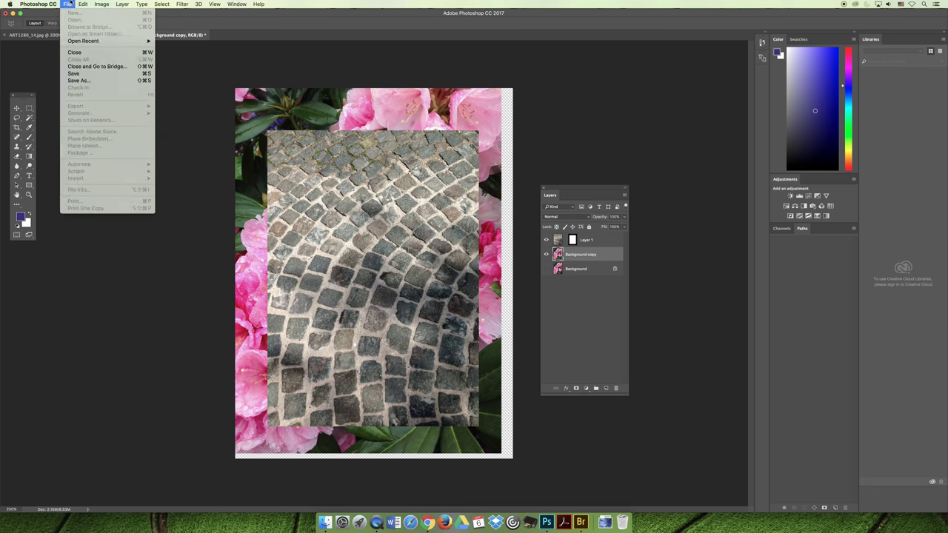
{"action": "left_click", "coordinate": [120, 23]}
{"action": "left_click", "coordinate": [83, 4]}
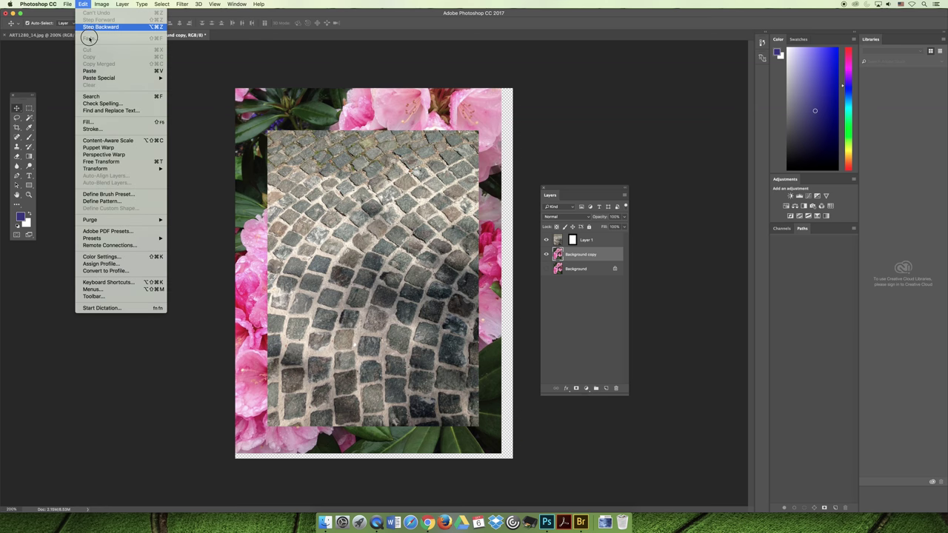
Free Transform the flower copy up to about 122% and reposition it on the canvas.
{"action": "left_click", "coordinate": [113, 163]}
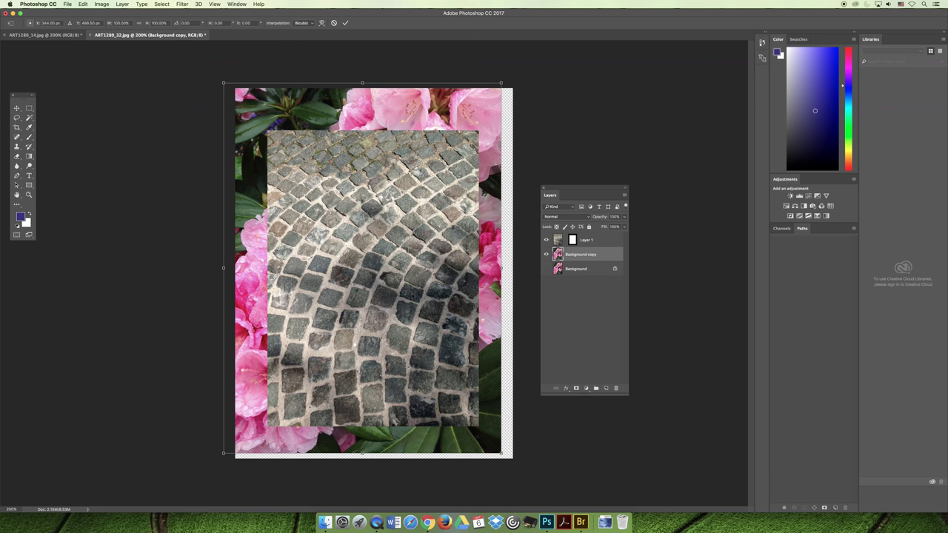
{"action": "left_click_drag", "start_coordinate": [501, 453], "coordinate": [589, 500]}
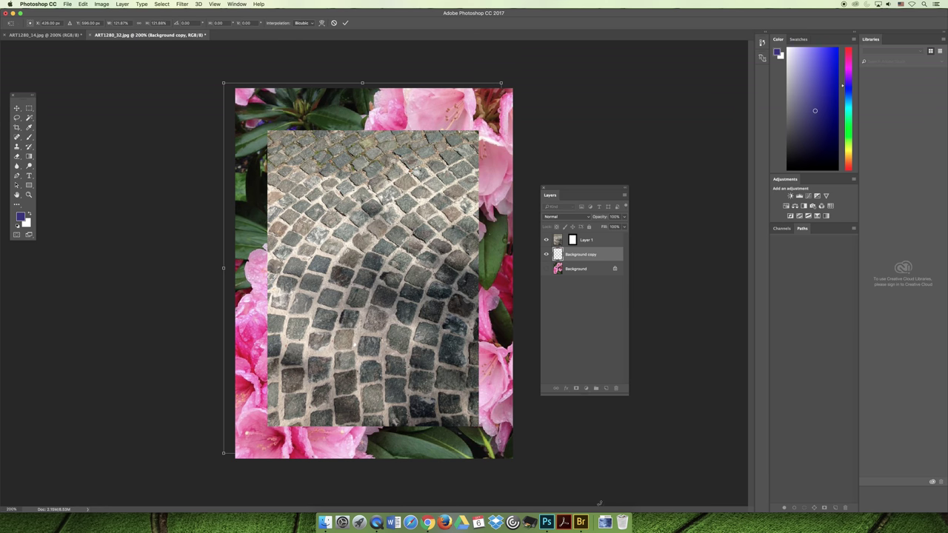
{"action": "left_click", "coordinate": [16, 108]}
{"action": "key", "text": "Return"}
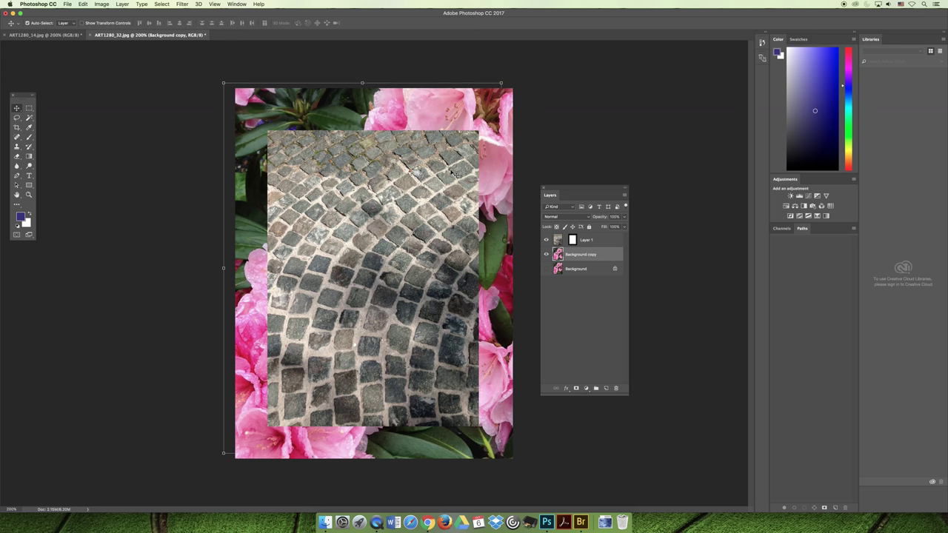
{"action": "left_click_drag", "start_coordinate": [235, 214], "coordinate": [279, 209]}
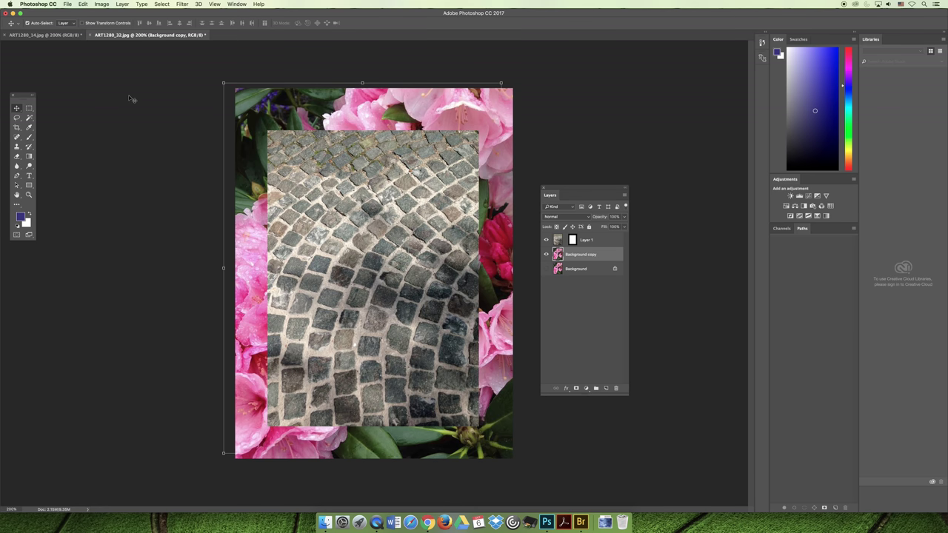
Step backward repeatedly, with one step forward, until only the flower Background and its rectangle remain.
{"action": "left_click", "coordinate": [83, 3]}
{"action": "left_click", "coordinate": [99, 27]}
{"action": "left_click", "coordinate": [82, 4]}
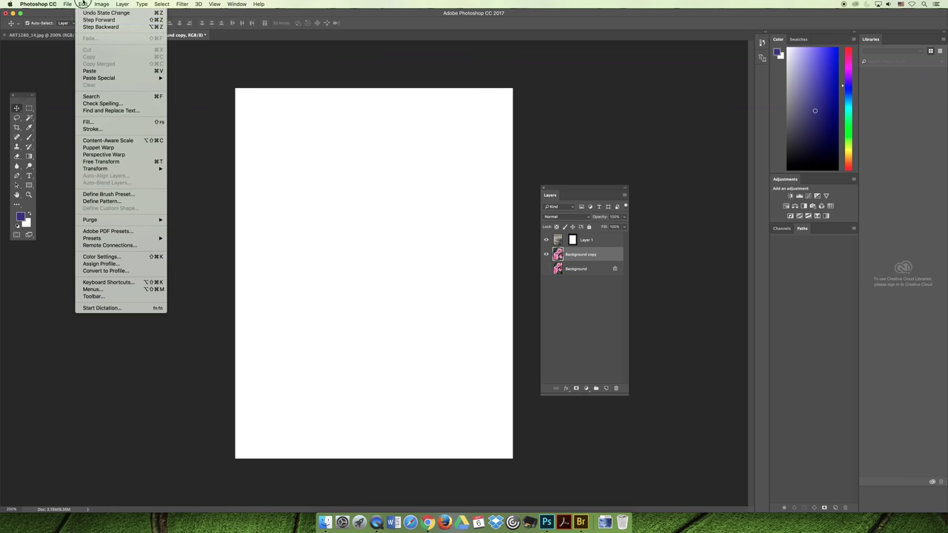
{"action": "left_click", "coordinate": [90, 28]}
{"action": "left_click", "coordinate": [83, 4]}
{"action": "left_click", "coordinate": [93, 27]}
{"action": "left_click", "coordinate": [83, 4]}
{"action": "left_click", "coordinate": [93, 19]}
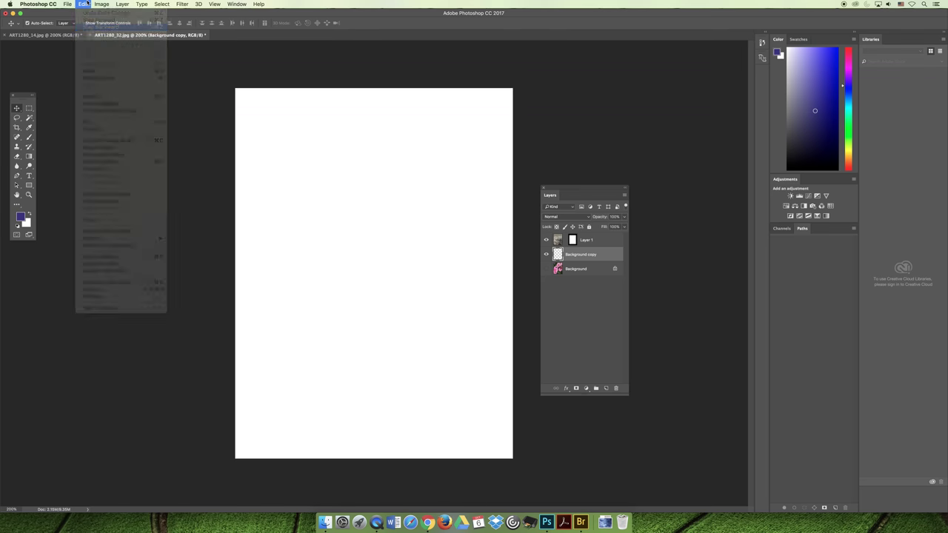
{"action": "left_click", "coordinate": [86, 3]}
{"action": "left_click", "coordinate": [93, 26]}
{"action": "left_click", "coordinate": [83, 4]}
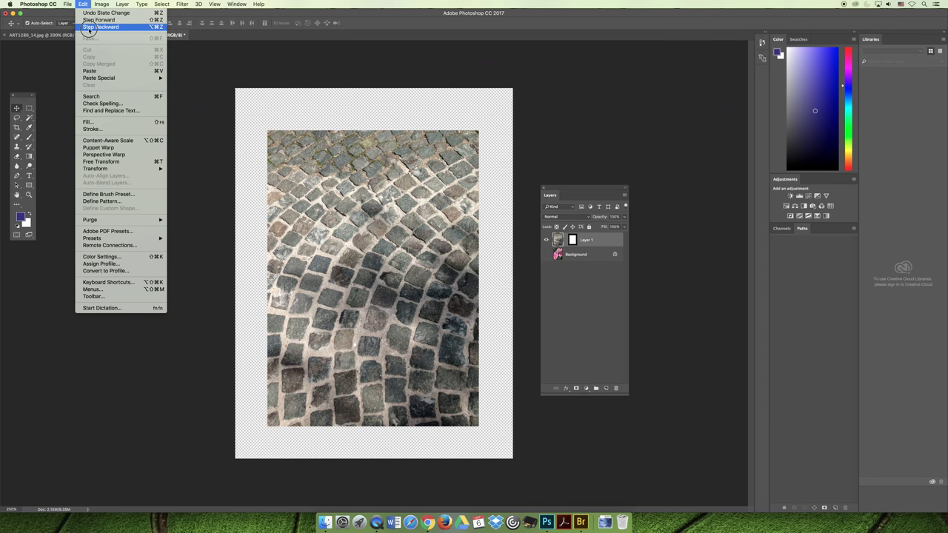
{"action": "left_click", "coordinate": [90, 27]}
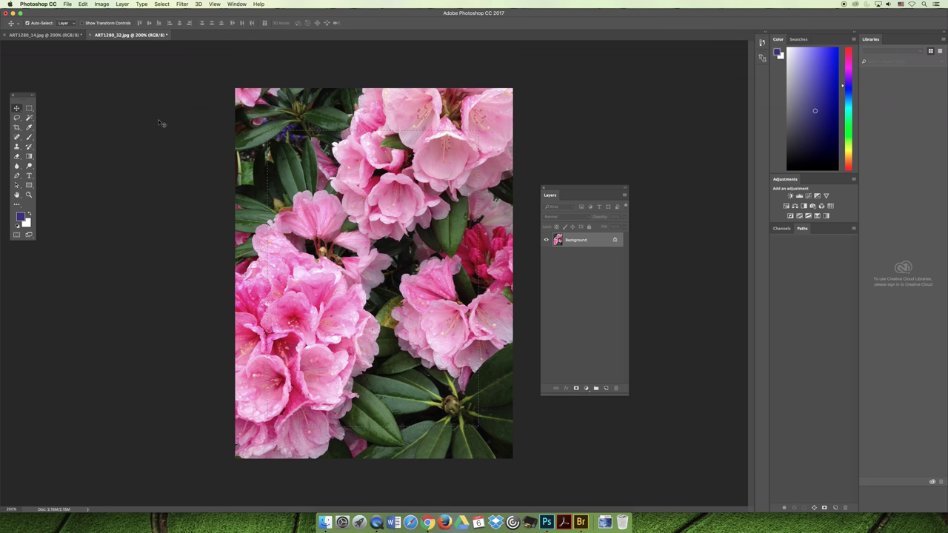
{"action": "left_click", "coordinate": [84, 4]}
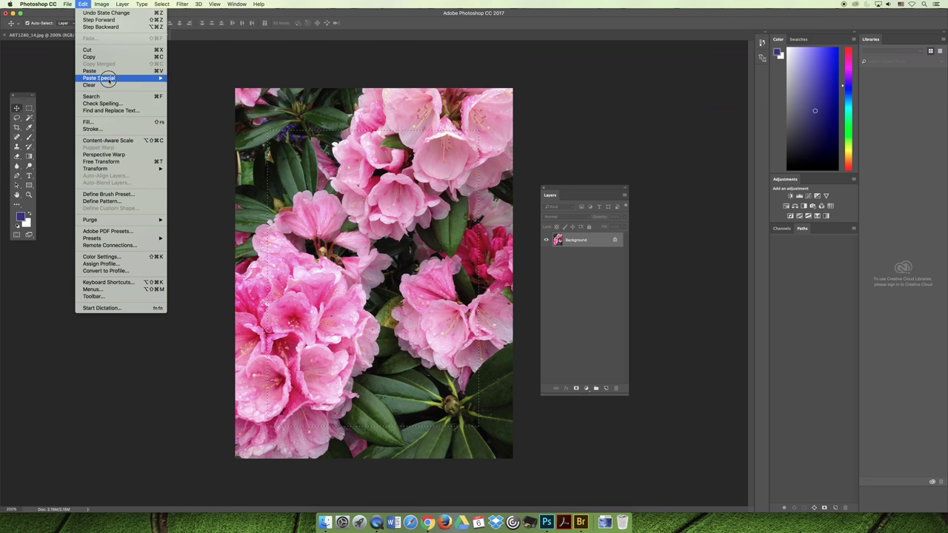
Invert the selection and Paste Into it, so cobblestones border the flowers as masked Layer 1.
{"action": "mouse_move", "coordinate": [108, 80]}
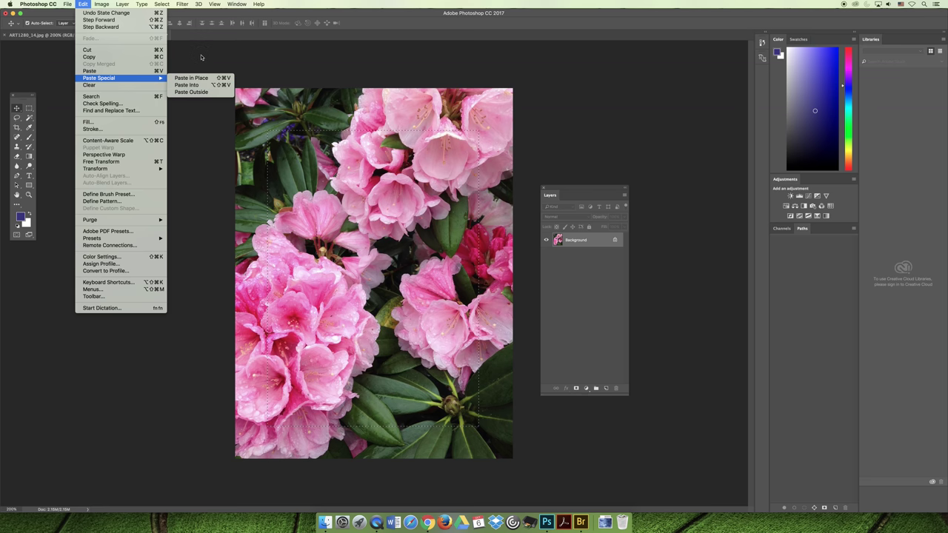
{"action": "key", "text": "Escape"}
{"action": "left_click", "coordinate": [161, 4]}
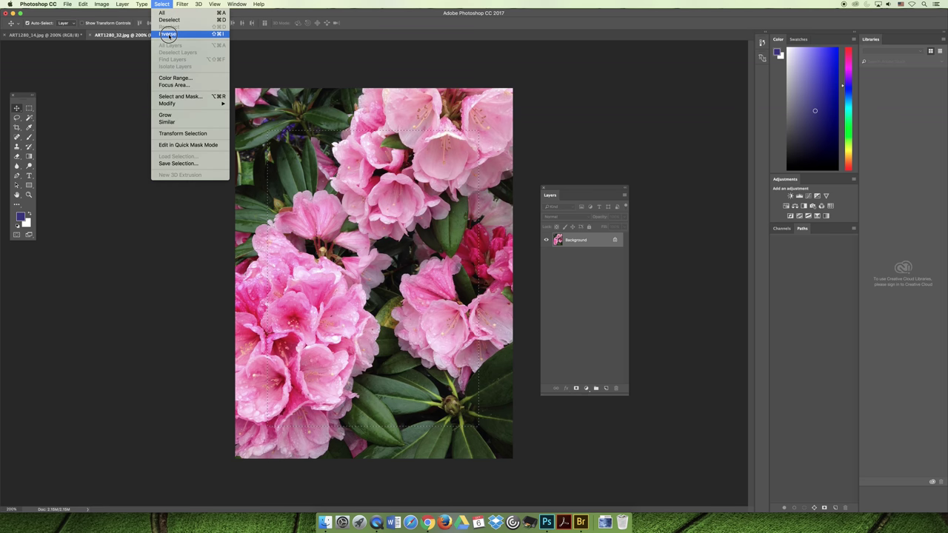
{"action": "left_click", "coordinate": [169, 35]}
{"action": "left_click", "coordinate": [83, 4]}
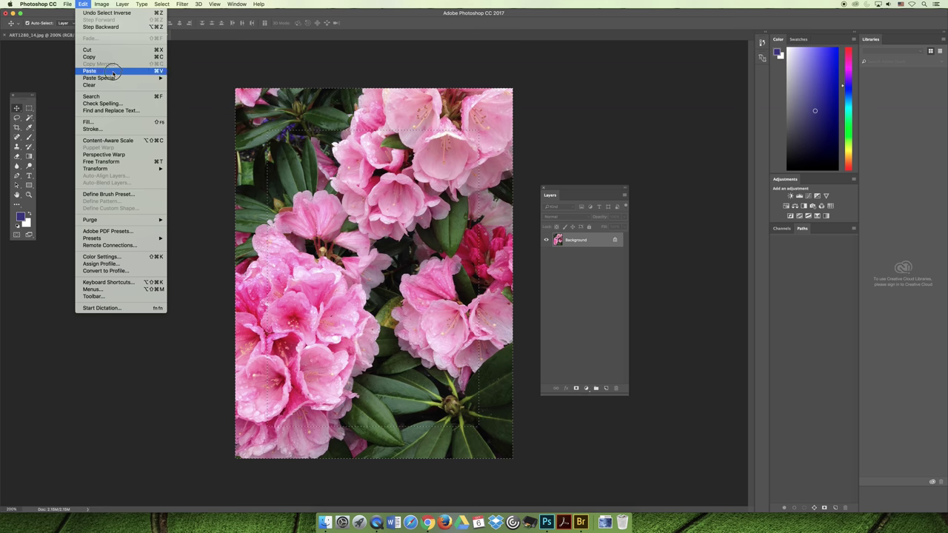
{"action": "left_click", "coordinate": [186, 86]}
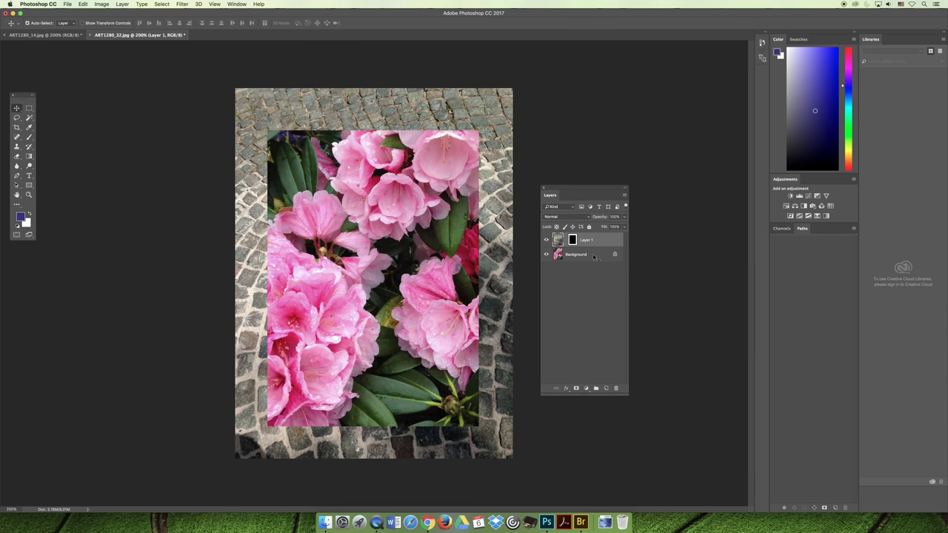
Duplicate the flower Background as Background copy, hide the original, and shift the copy.
{"action": "right_click", "coordinate": [593, 256]}
{"action": "left_click", "coordinate": [611, 269]}
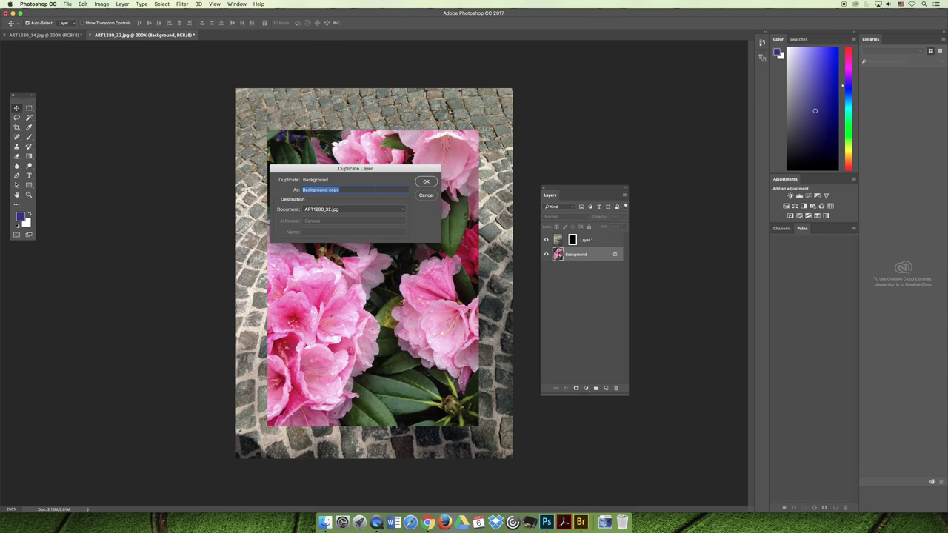
{"action": "key", "text": "Return"}
{"action": "left_click", "coordinate": [546, 269]}
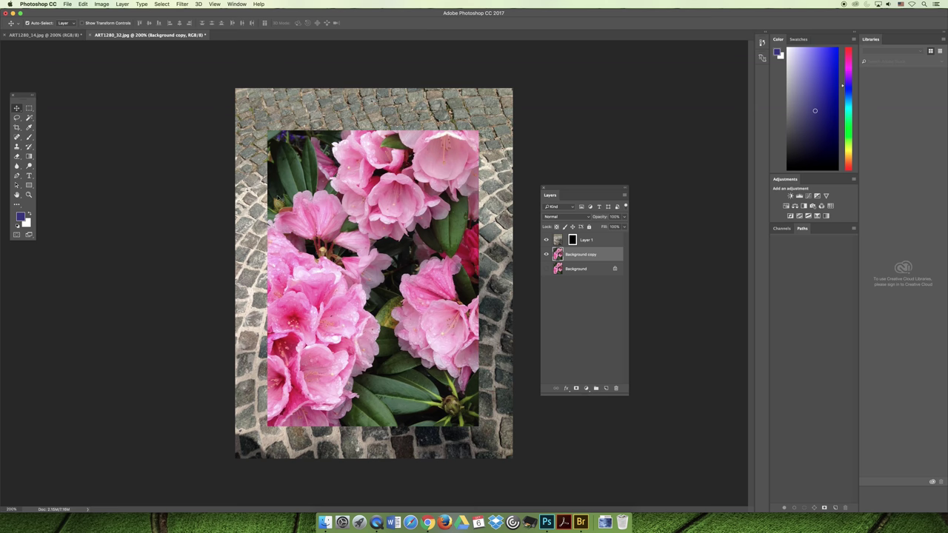
{"action": "mouse_move", "coordinate": [365, 259]}
{"action": "left_mouse_down"}
{"action": "mouse_move", "coordinate": [342, 239]}
{"action": "mouse_move", "coordinate": [326, 244]}
{"action": "mouse_move", "coordinate": [370, 248]}
{"action": "mouse_move", "coordinate": [383, 237]}
{"action": "mouse_move", "coordinate": [377, 248]}
{"action": "left_mouse_up"}
Step backward until the Background copy and pasted layers are gone, leaving the plain flower photo.
{"action": "left_click", "coordinate": [83, 4]}
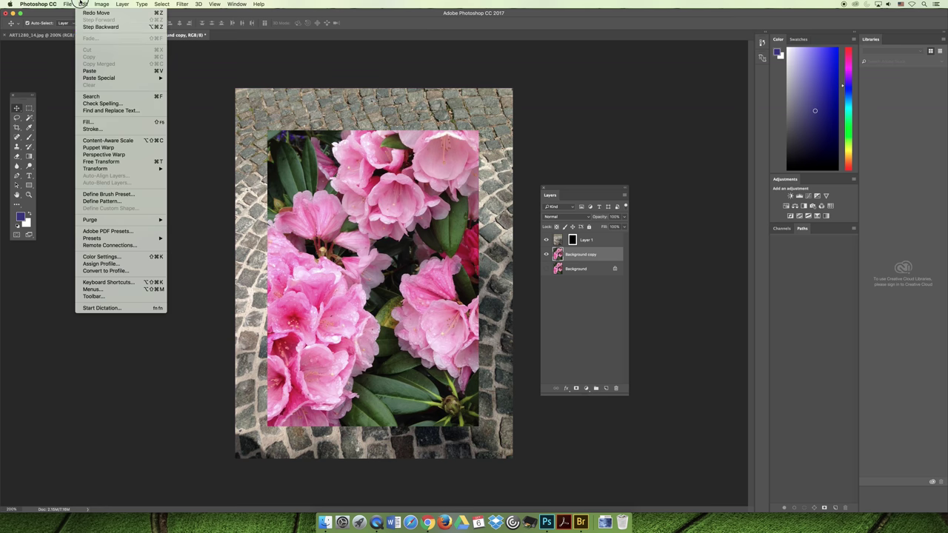
{"action": "left_click", "coordinate": [100, 27]}
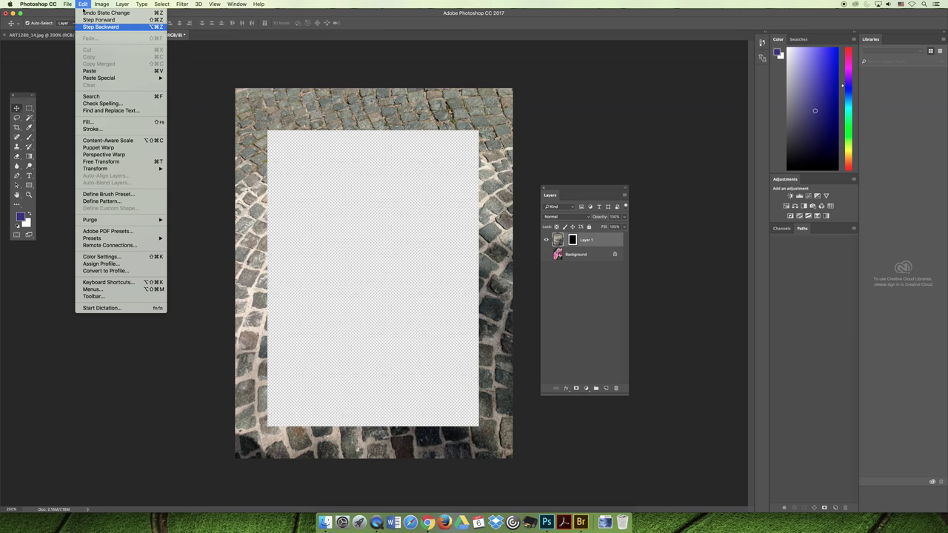
{"action": "left_click", "coordinate": [91, 27]}
{"action": "left_click", "coordinate": [83, 4]}
{"action": "left_click", "coordinate": [91, 27]}
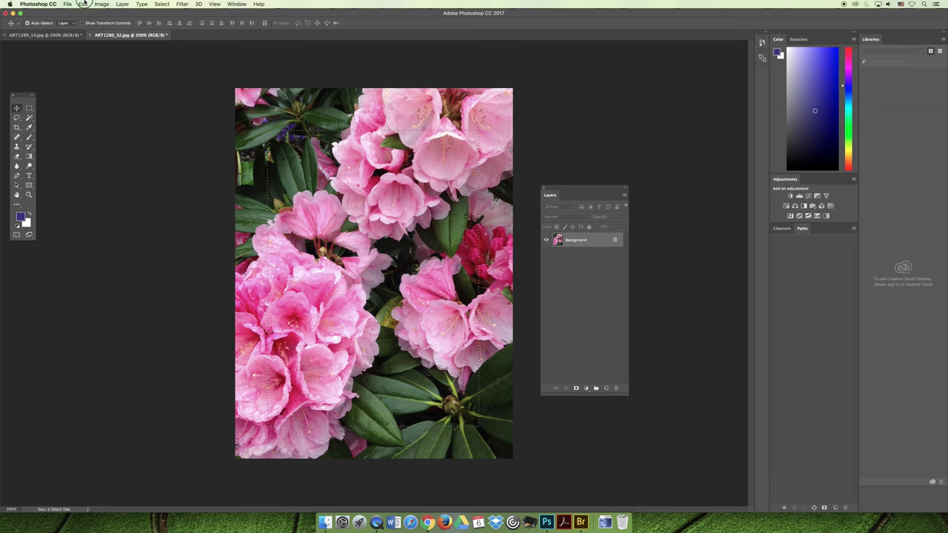
Paste the cobblestones as a border using Paste Special > Paste Outside, then return to the lecture slides.
{"action": "left_click", "coordinate": [83, 4]}
{"action": "mouse_move", "coordinate": [100, 78]}
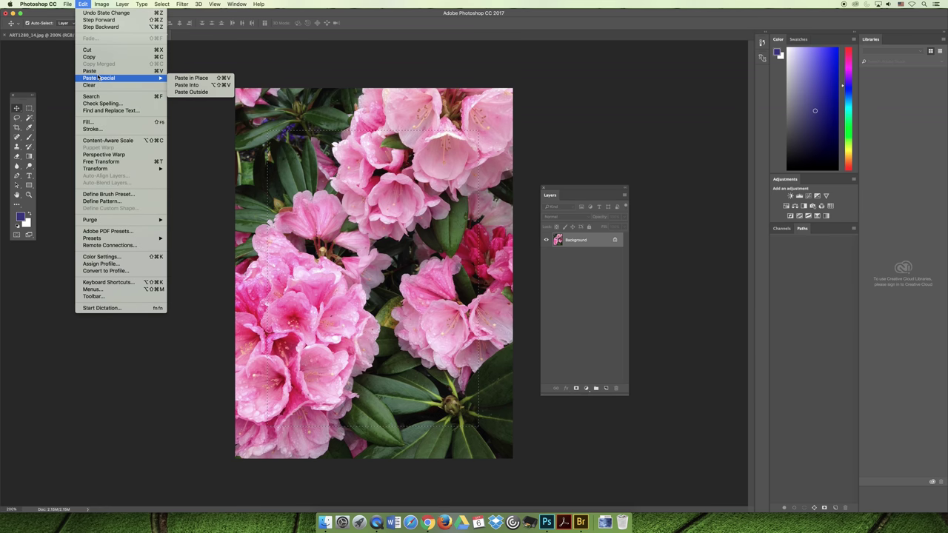
{"action": "left_click", "coordinate": [191, 92]}
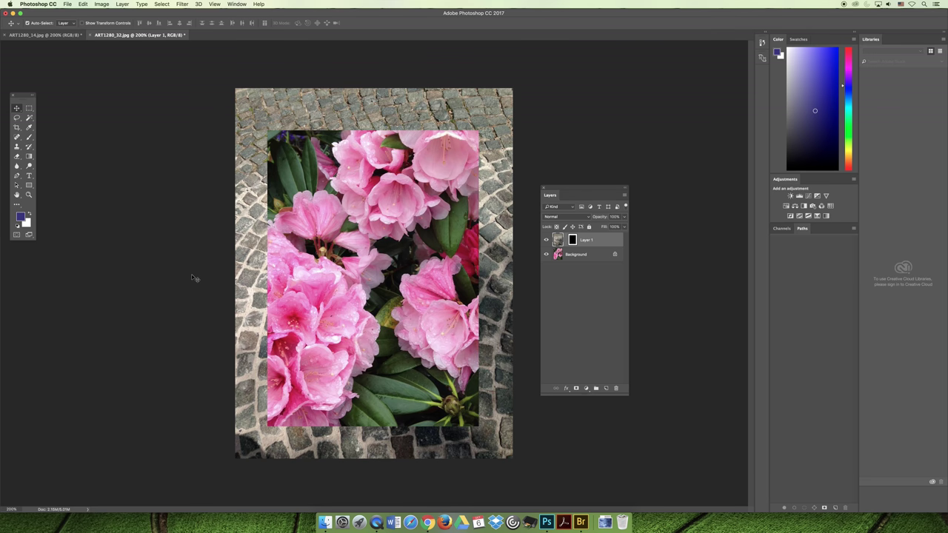
{"action": "left_click", "coordinate": [427, 523]}
{"action": "left_click", "coordinate": [350, 390]}
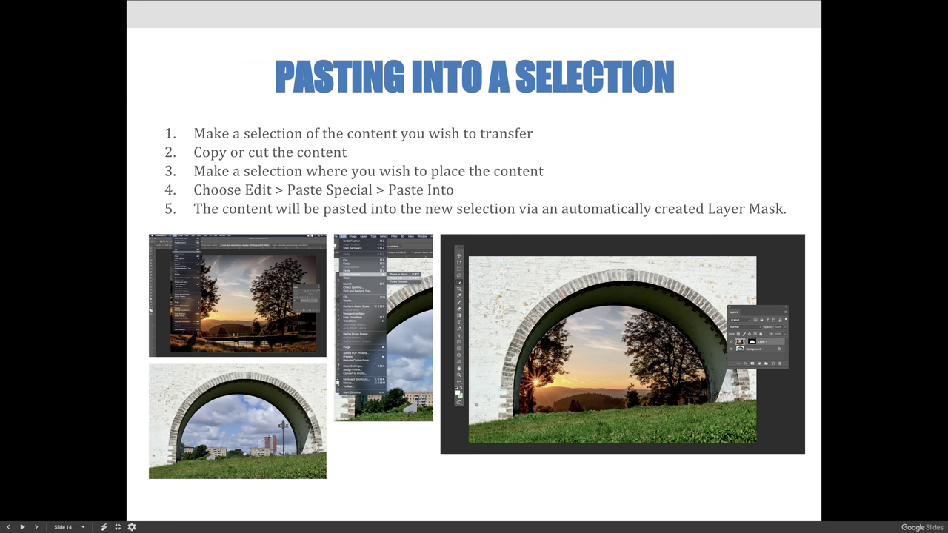
{"action": "key", "text": "Escape"}
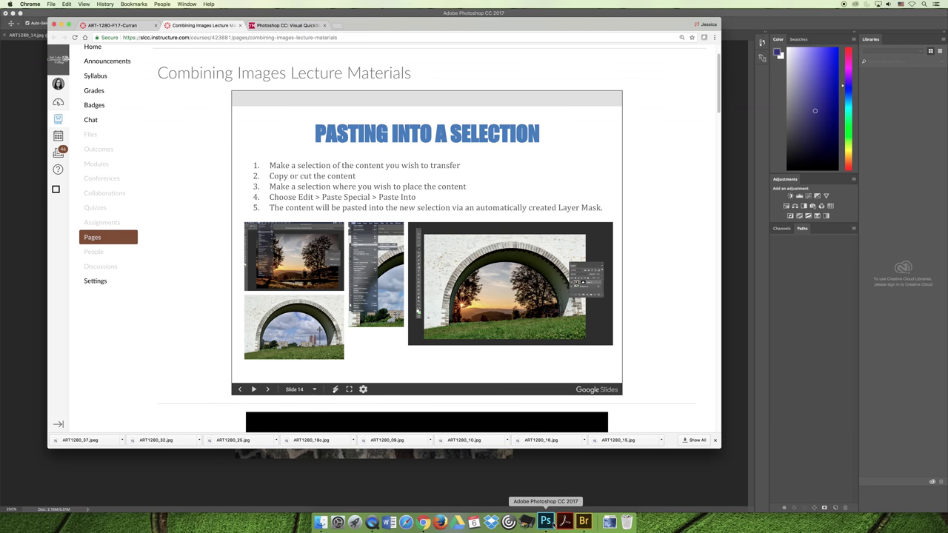
{"action": "left_click", "coordinate": [546, 522]}
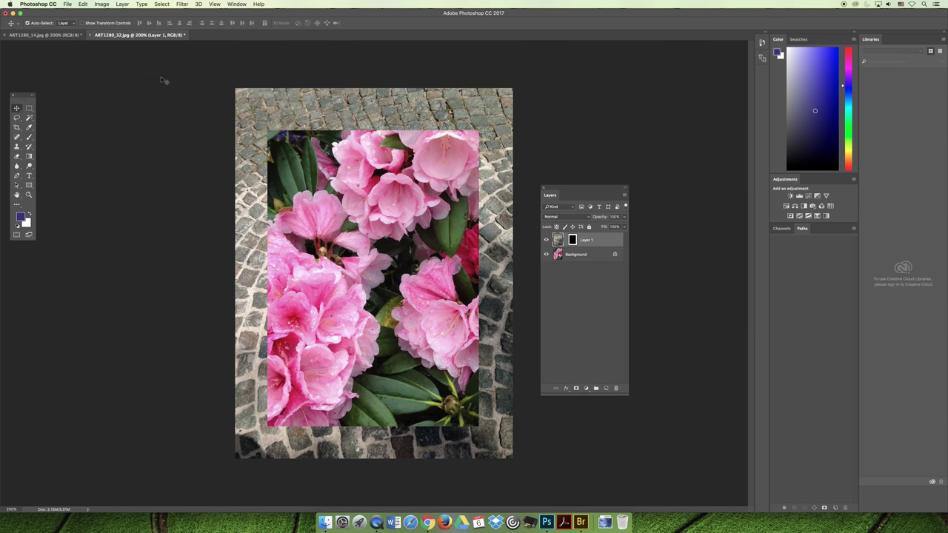
Hide cobblestone Layer 1, then flip between the ART1280_14 and ART1280_32 documents to compare.
{"action": "left_click", "coordinate": [547, 240]}
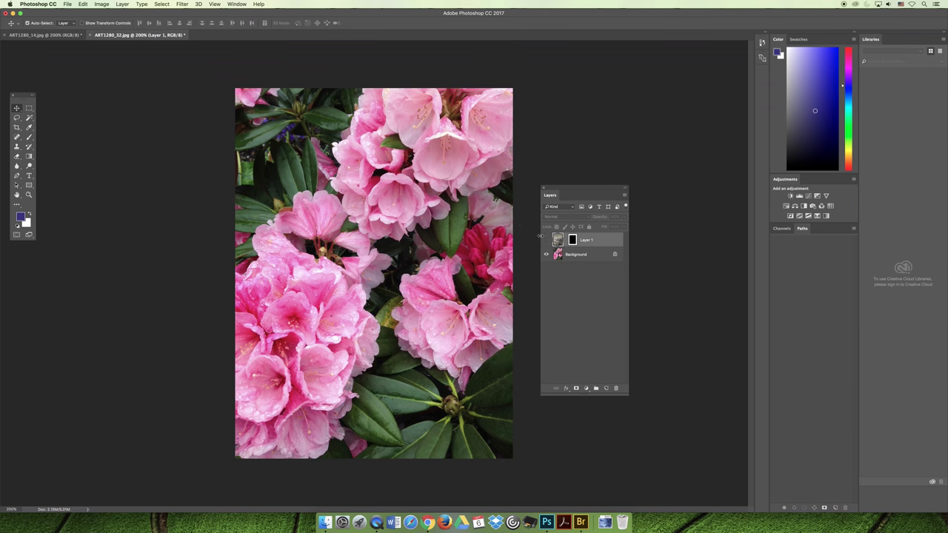
{"action": "left_click", "coordinate": [35, 35]}
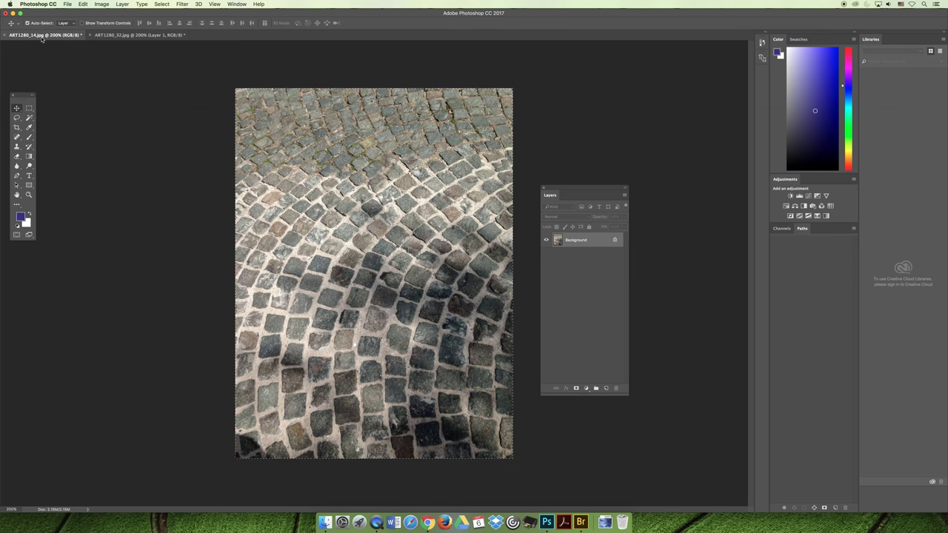
{"action": "left_click", "coordinate": [137, 35]}
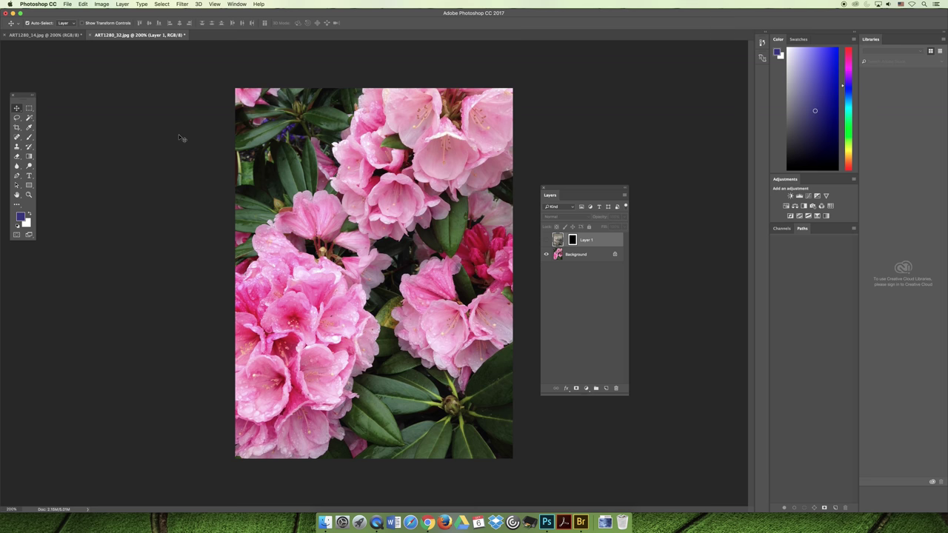
{"action": "key", "text": "ctrl+Tab"}
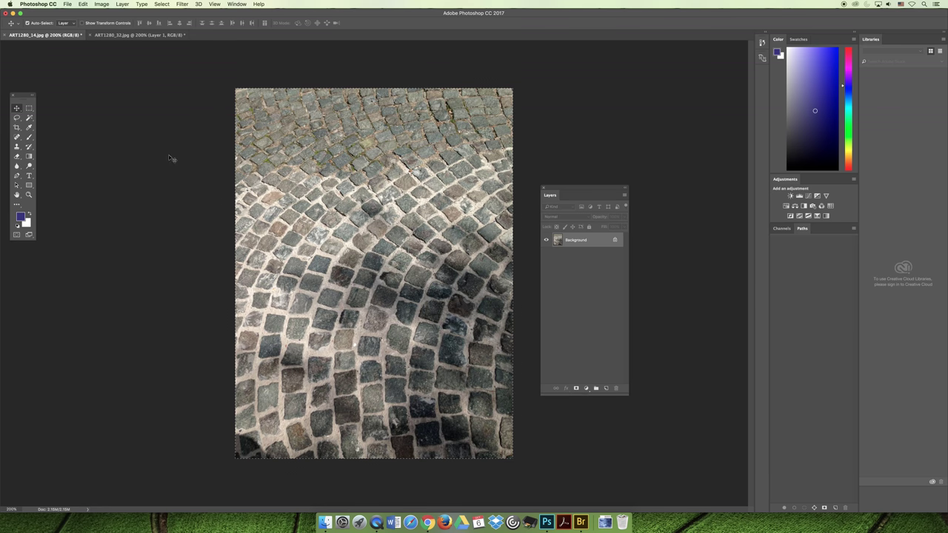
{"action": "left_click", "coordinate": [139, 36]}
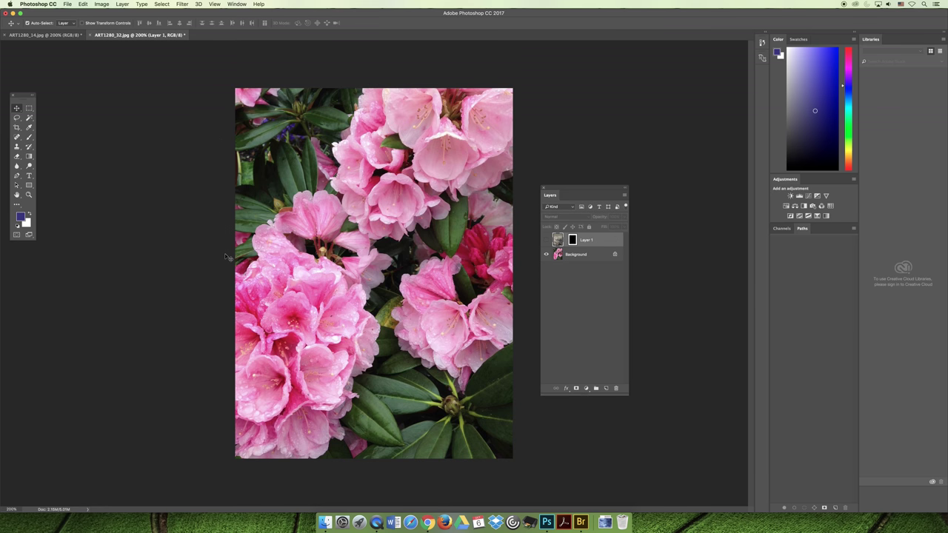